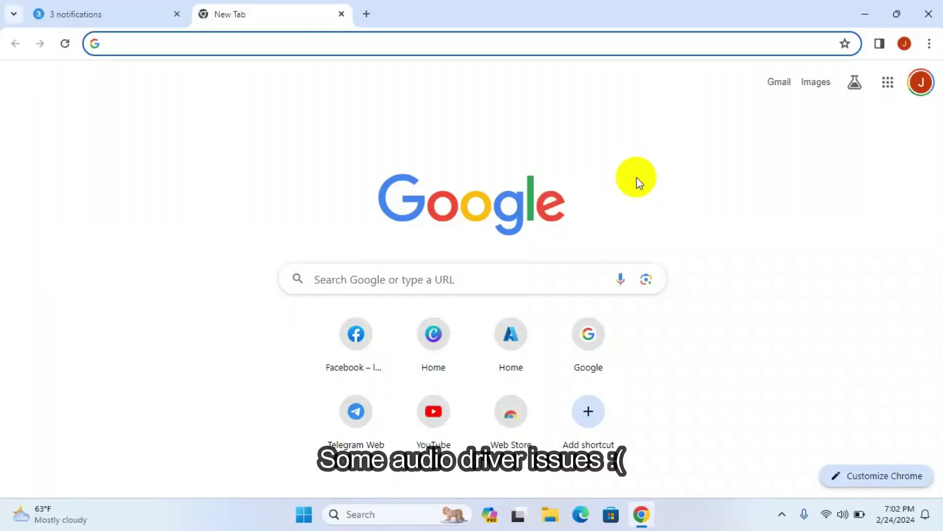
Step: Search 'gologin download' and start the Windows installer download from the sponsored GoLogin site
{"action": "type", "text": "gol"}
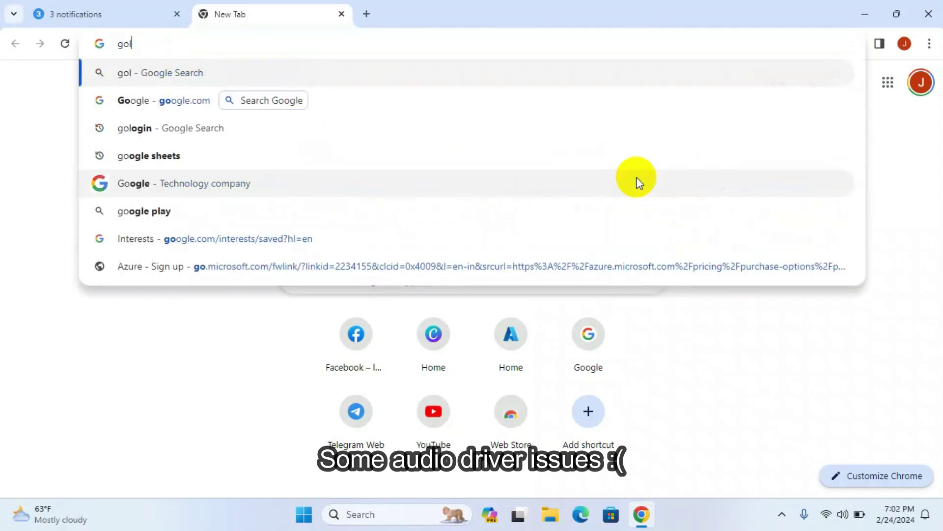
{"action": "type", "text": "ogin"}
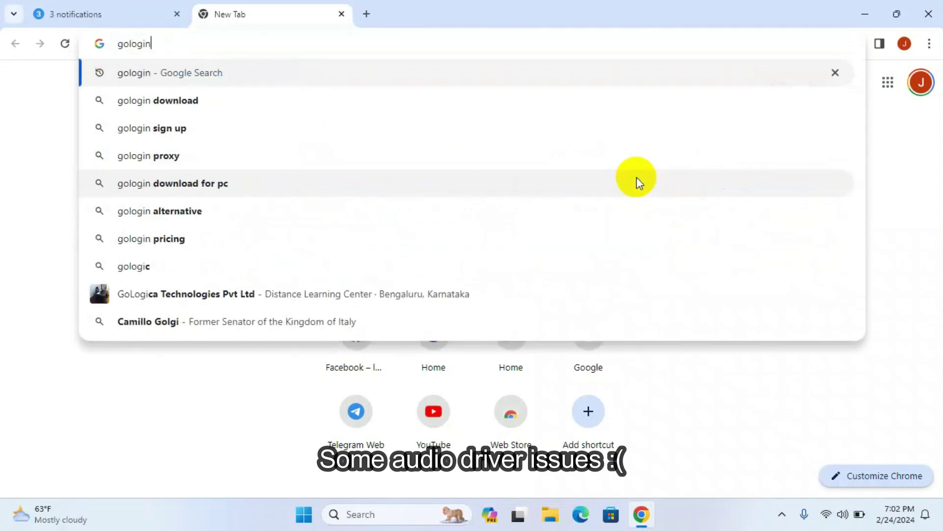
{"action": "key", "text": "Down"}
{"action": "key", "text": "Return"}
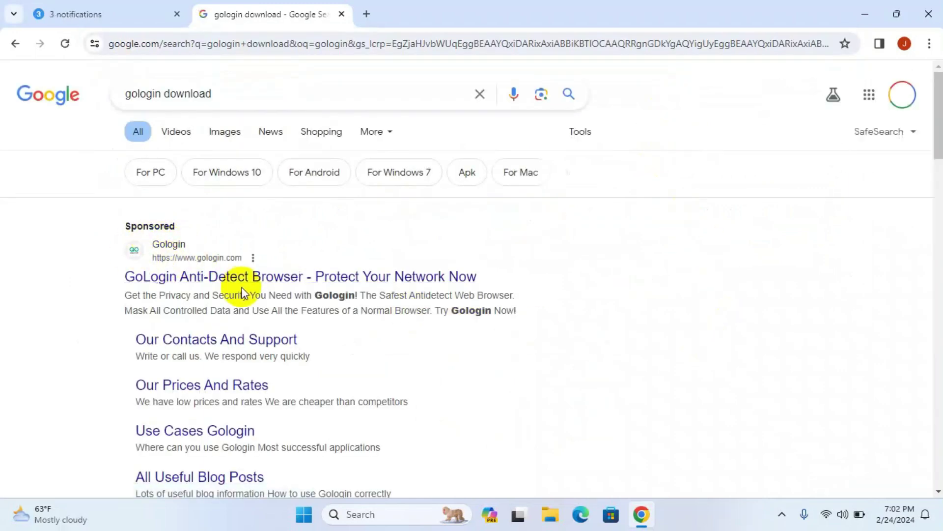
{"action": "left_click", "coordinate": [243, 286]}
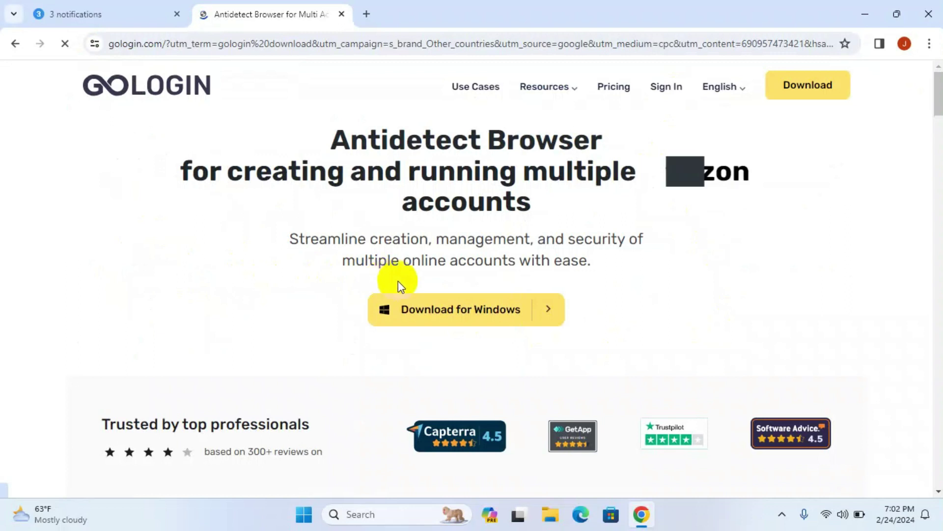
{"action": "left_click", "coordinate": [424, 313]}
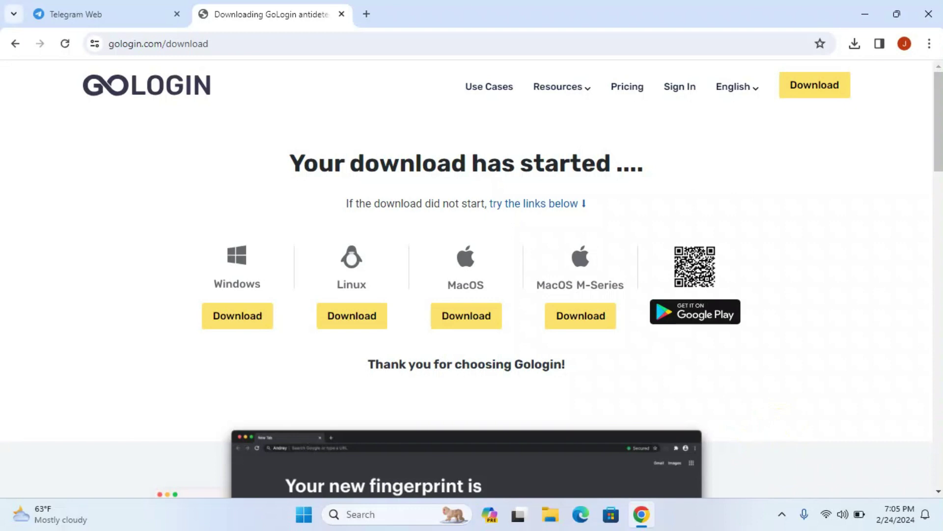
Step: Launch the downloaded gologin installer from the Downloads folder, running it despite SmartScreen
{"action": "left_click", "coordinate": [855, 43]}
{"action": "mouse_move", "coordinate": [744, 108]}
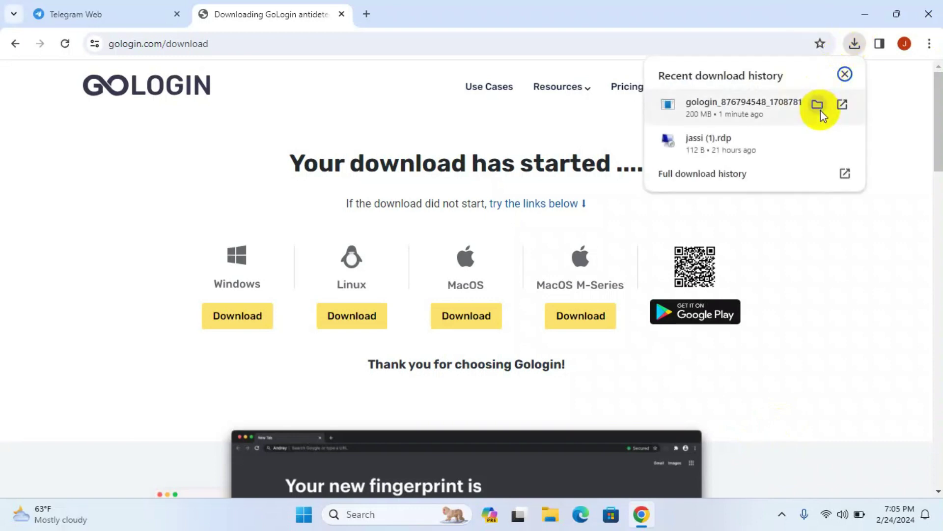
{"action": "left_click", "coordinate": [818, 106]}
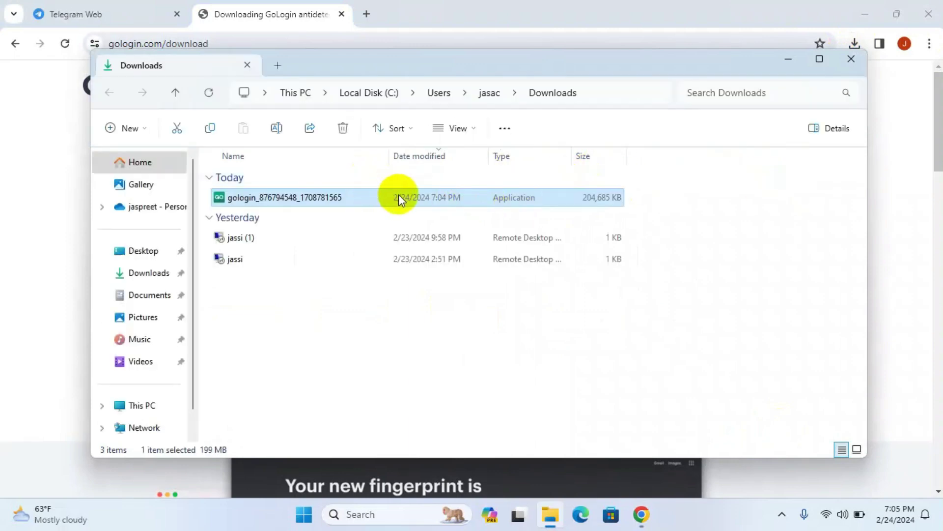
{"action": "double_click", "coordinate": [399, 197]}
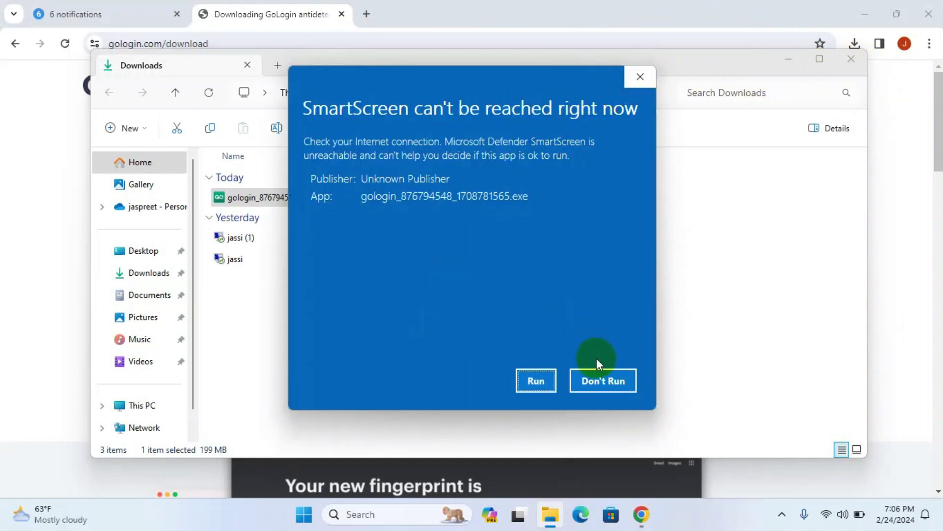
{"action": "left_click", "coordinate": [547, 379]}
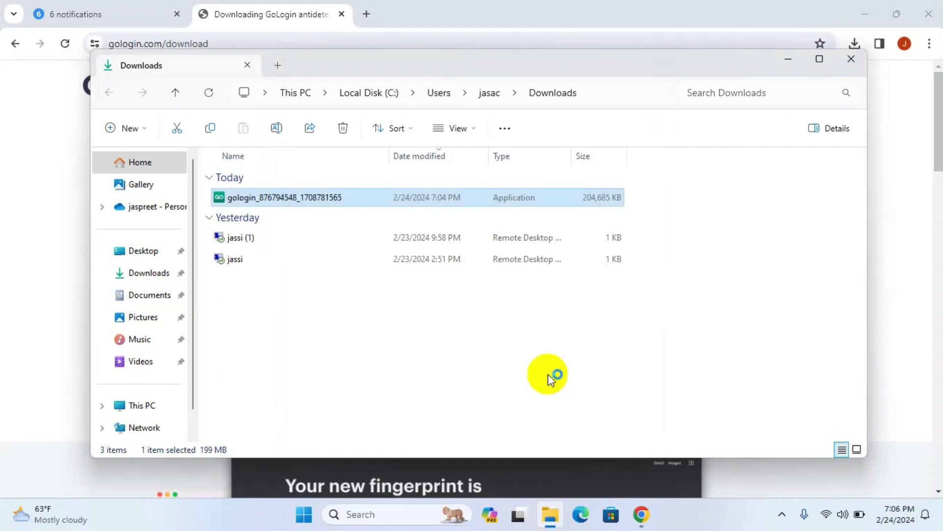
{"action": "left_click", "coordinate": [788, 60]}
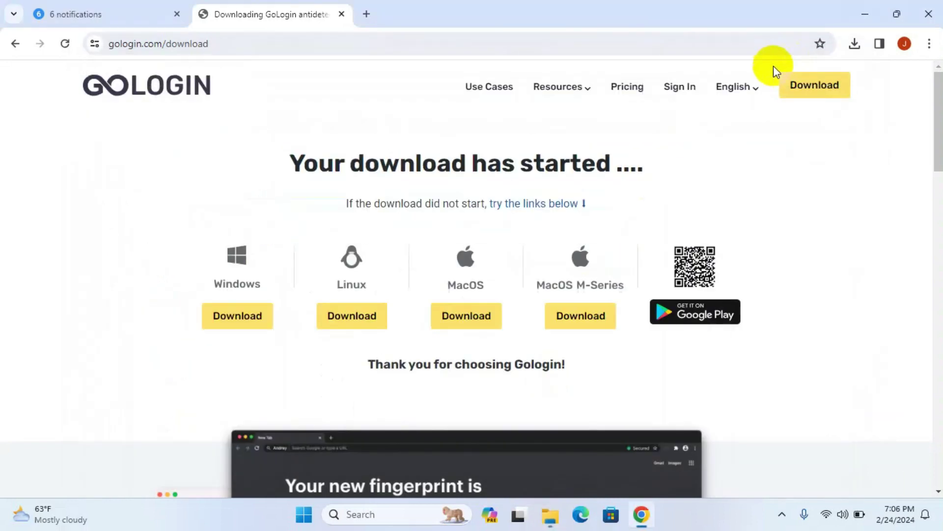
Step: Close Chrome, allow GoLogin through the firewall, and switch to the Log in form
{"action": "left_click", "coordinate": [341, 14]}
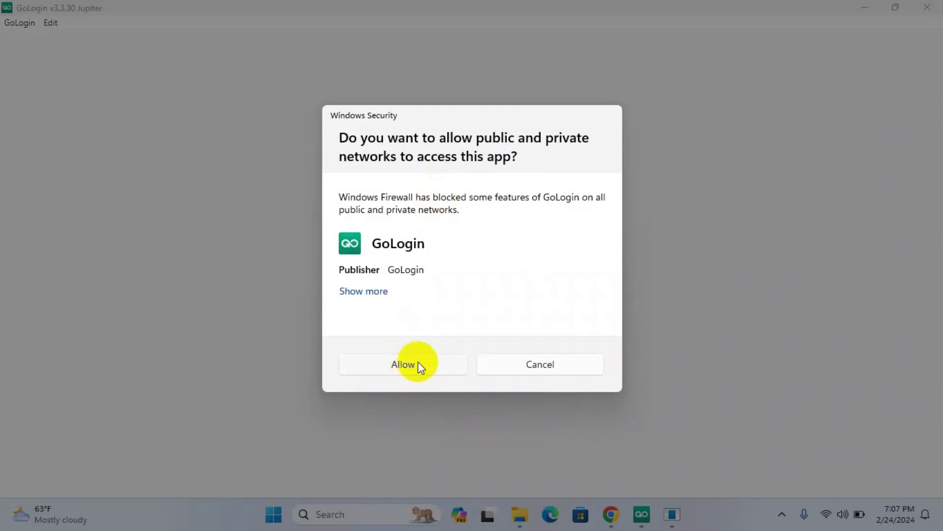
{"action": "left_click", "coordinate": [426, 364]}
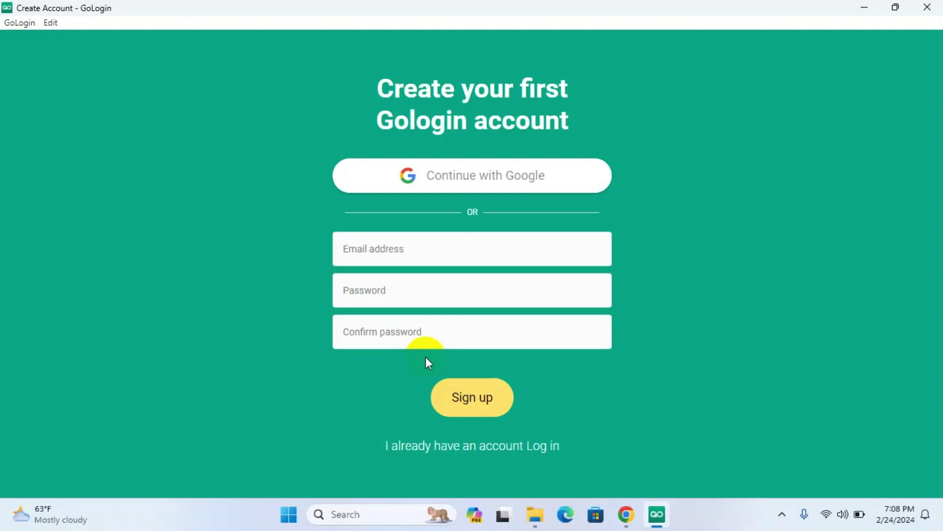
{"action": "left_click", "coordinate": [546, 445]}
{"action": "left_click", "coordinate": [513, 256]}
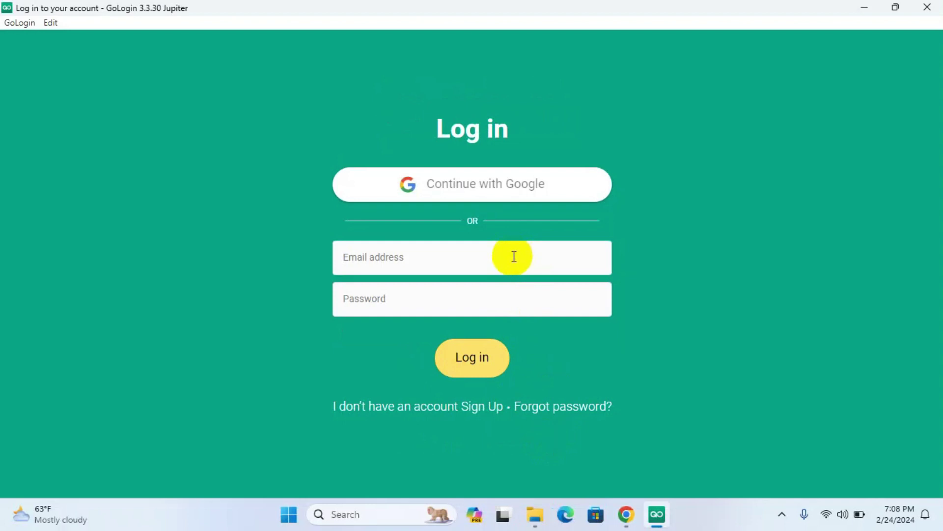
Step: Enter the account email and password and log in to GoLogin
{"action": "type", "text": "pro"}
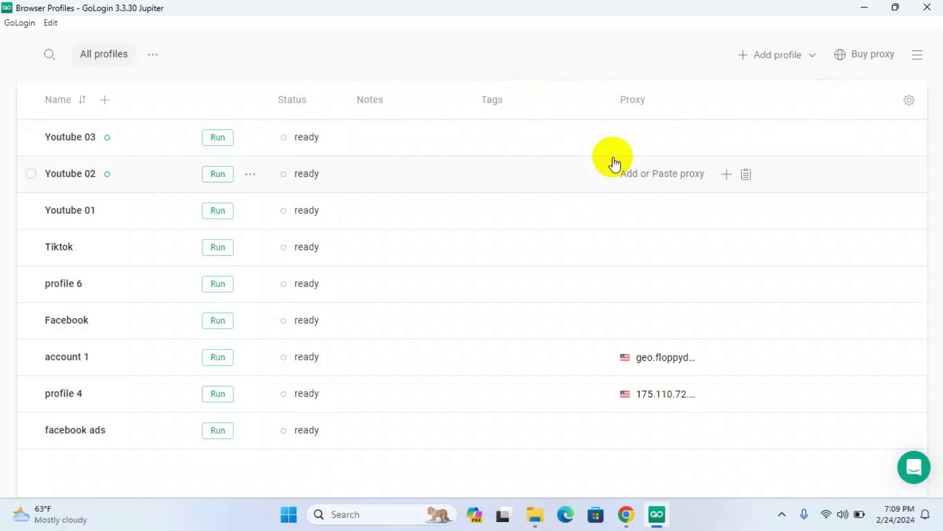
{"action": "mouse_move", "coordinate": [778, 55]}
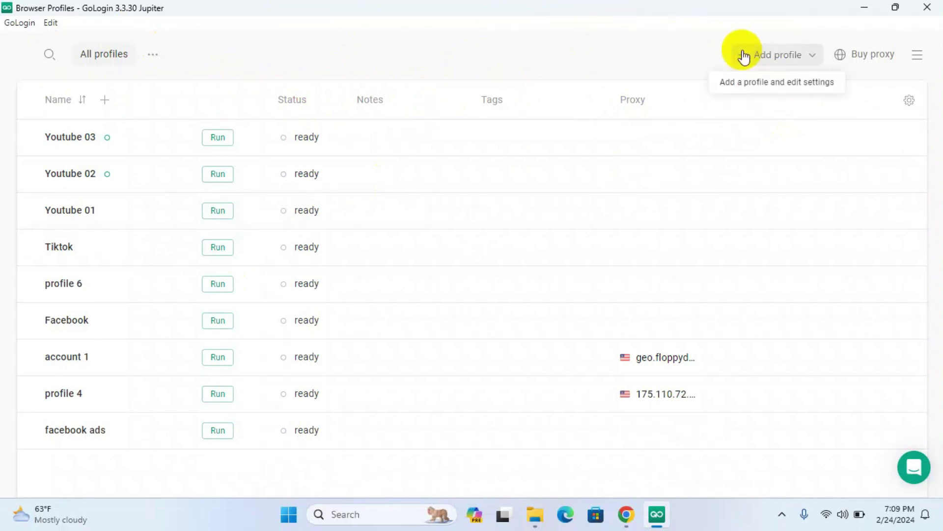
Step: Create a new browser profile and name it 'Jas'
{"action": "left_click", "coordinate": [744, 54]}
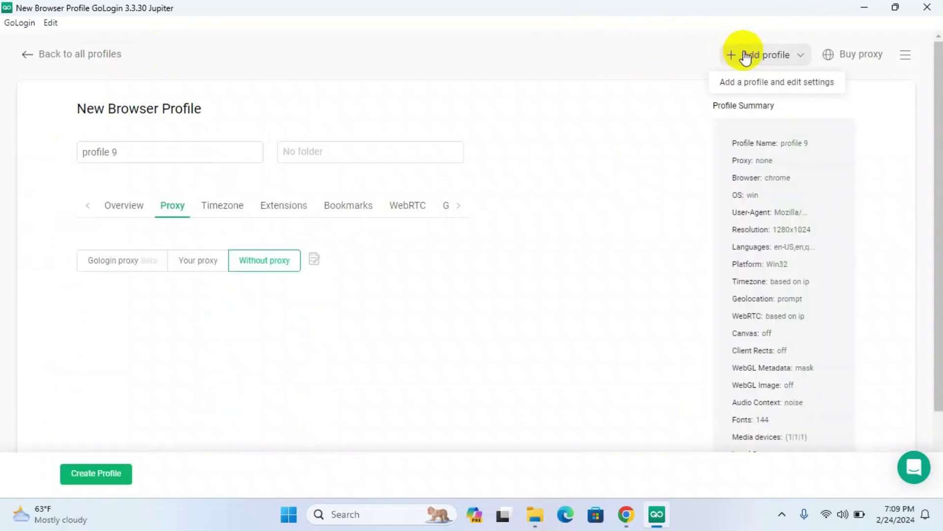
{"action": "left_click", "coordinate": [183, 147]}
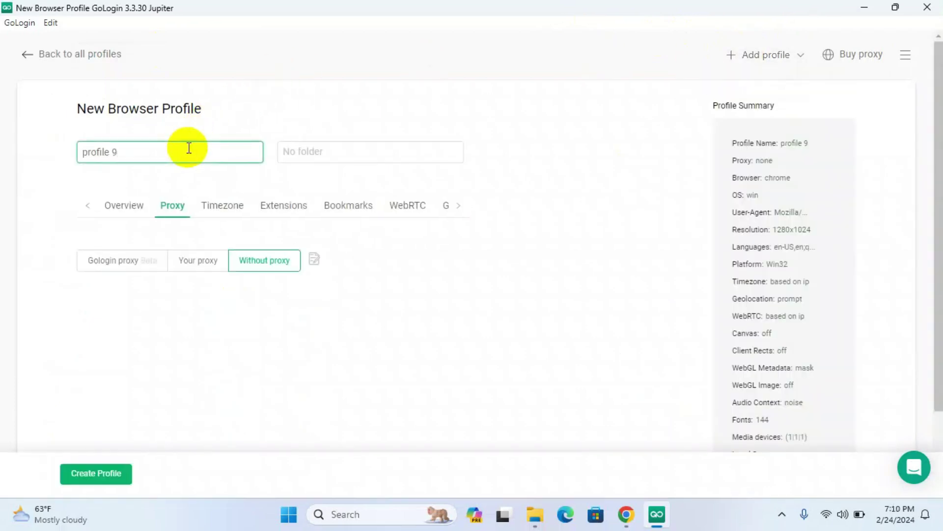
{"action": "key", "text": "ctrl+a"}
{"action": "key", "text": "BackSpace"}
{"action": "type", "text": "JAs"}
{"action": "key", "text": "BackSpace"}
{"action": "key", "text": "BackSpace"}
{"action": "type", "text": "as"}
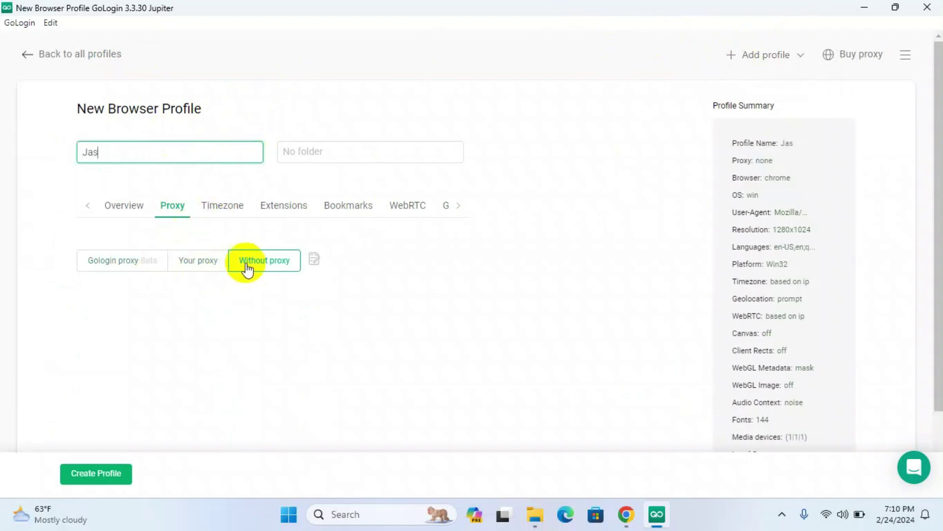
Step: Set a custom Socks 5 proxy with host 175.110.72.24 and port 54619
{"action": "left_click", "coordinate": [216, 269]}
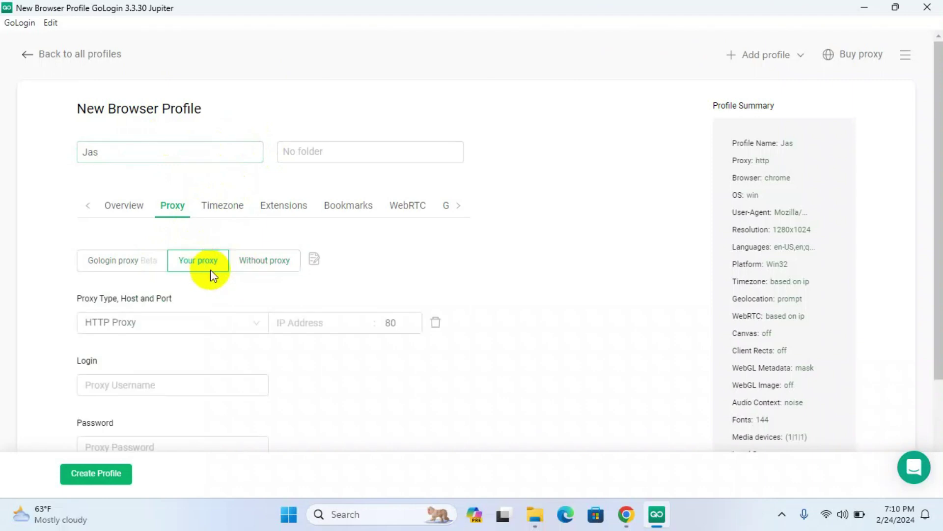
{"action": "scroll", "coordinate": [232, 299], "scroll_direction": "down", "scroll_amount": 3}
{"action": "left_click", "coordinate": [221, 184]}
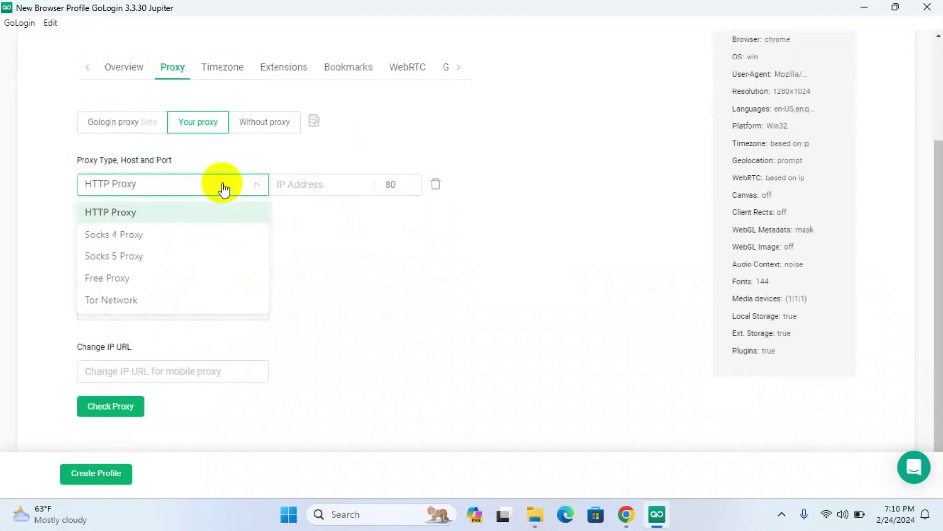
{"action": "left_click", "coordinate": [180, 258]}
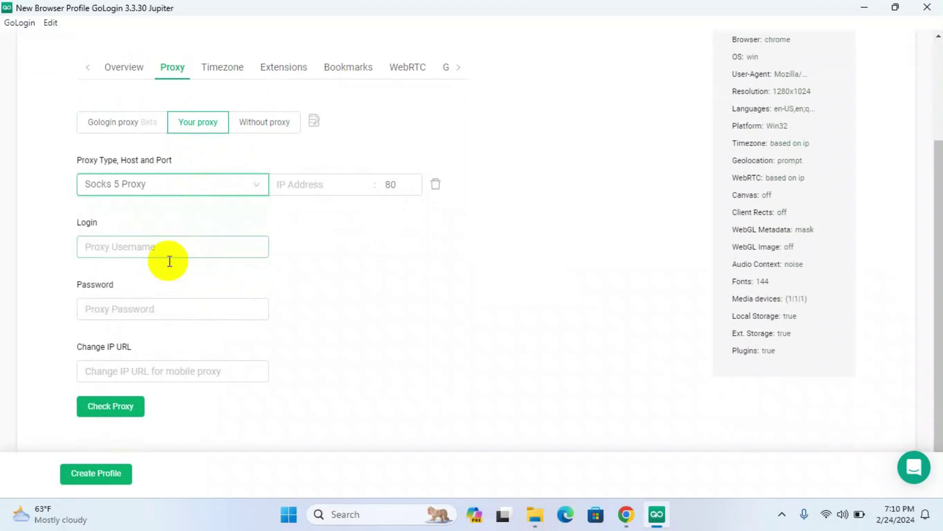
{"action": "left_click", "coordinate": [322, 184]}
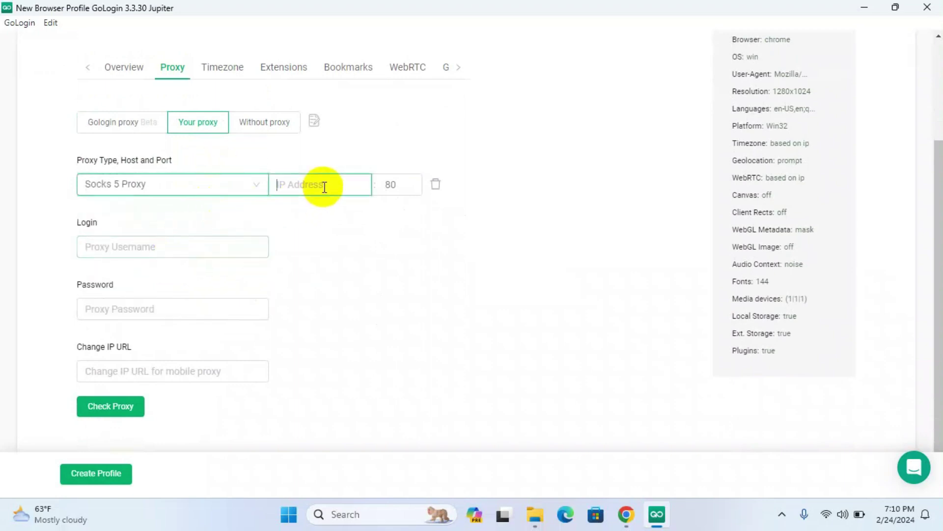
{"action": "left_click", "coordinate": [623, 520]}
Step: Check the proxy and confirm it resolves to Baltimore, United States
{"action": "left_click", "coordinate": [134, 393]}
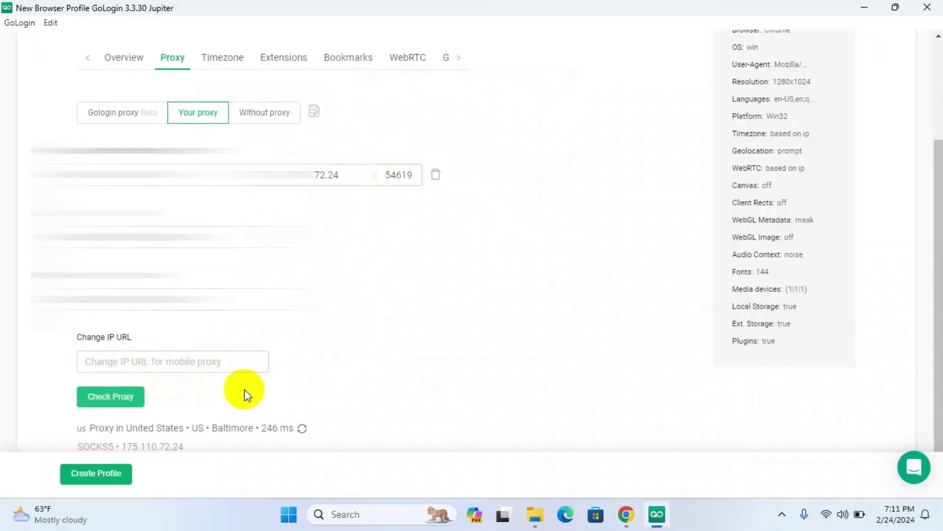
{"action": "scroll", "coordinate": [456, 358], "scroll_direction": "down", "scroll_amount": 1}
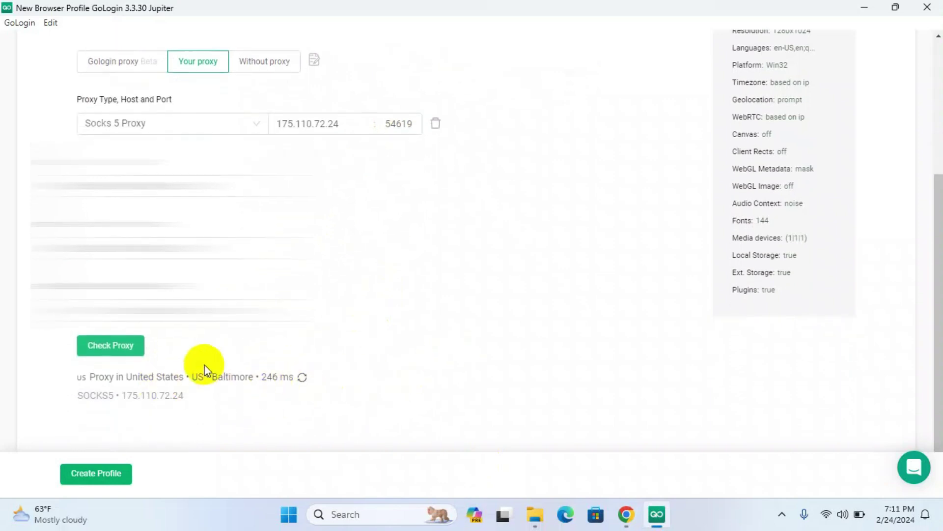
{"action": "left_click_drag", "start_coordinate": [77, 395], "coordinate": [181, 412]}
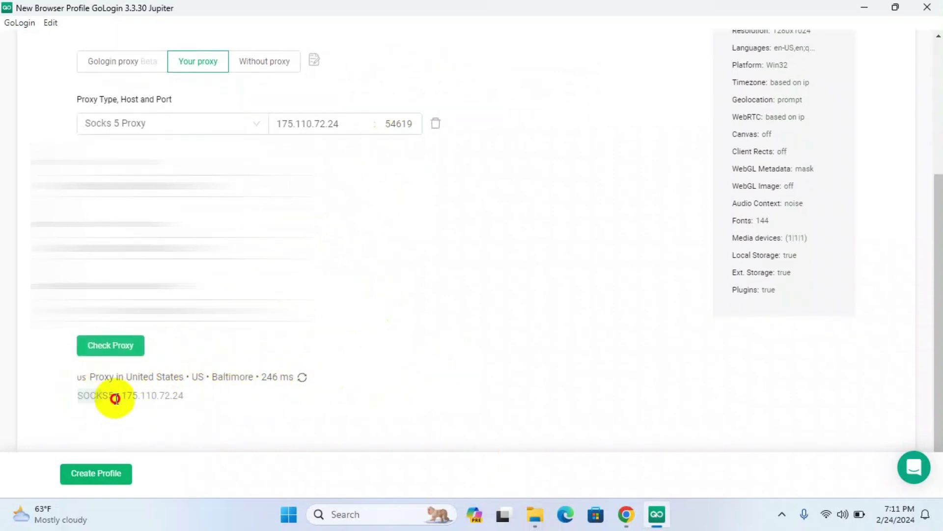
{"action": "left_click_drag", "start_coordinate": [212, 377], "coordinate": [255, 379]}
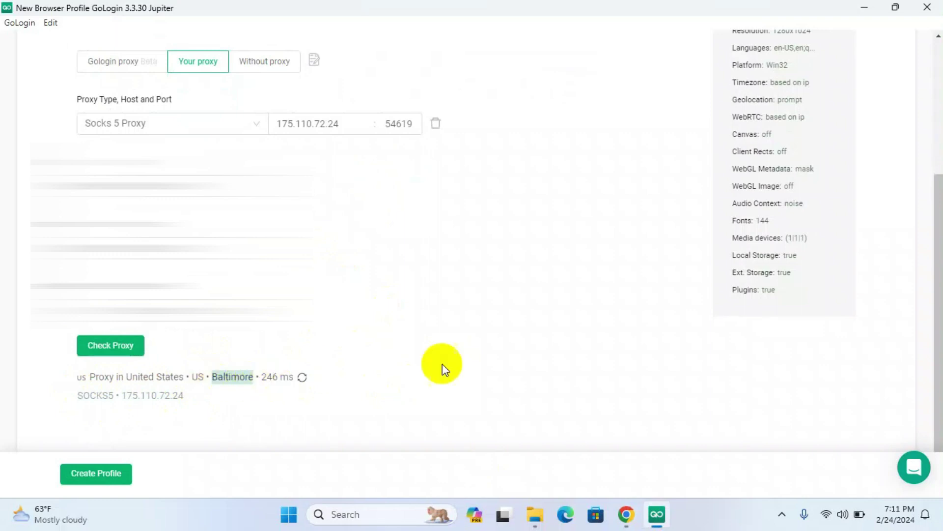
{"action": "scroll", "coordinate": [579, 354], "scroll_direction": "up", "scroll_amount": 5}
{"action": "scroll", "coordinate": [579, 354], "scroll_direction": "down", "scroll_amount": 5}
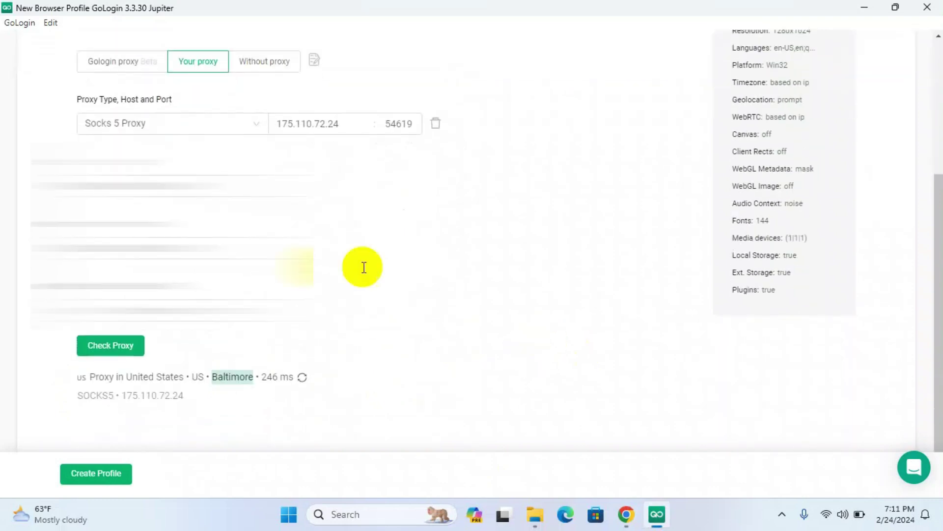
{"action": "scroll", "coordinate": [362, 267], "scroll_direction": "up", "scroll_amount": 1}
{"action": "scroll", "coordinate": [273, 105], "scroll_direction": "up", "scroll_amount": 4}
Step: Save the Jas profile from its Overview settings
{"action": "left_click", "coordinate": [224, 205]}
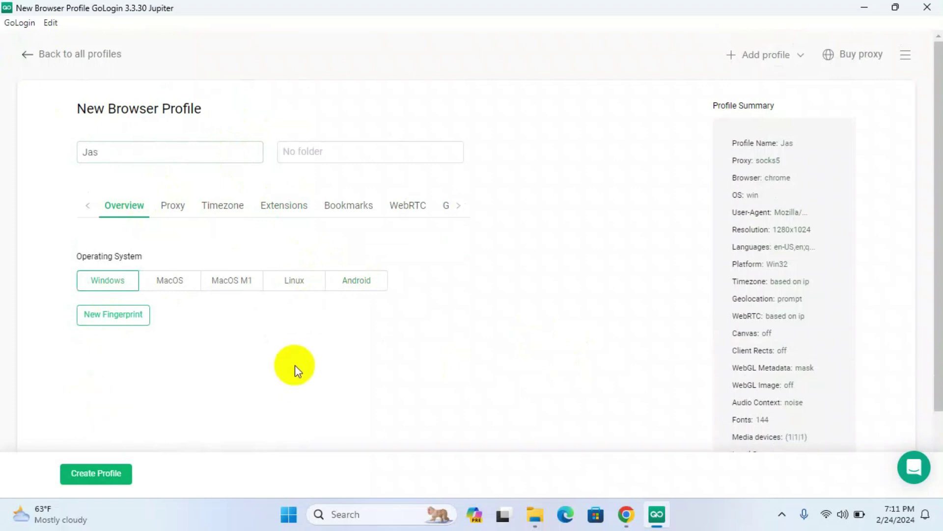
{"action": "left_click", "coordinate": [184, 157]}
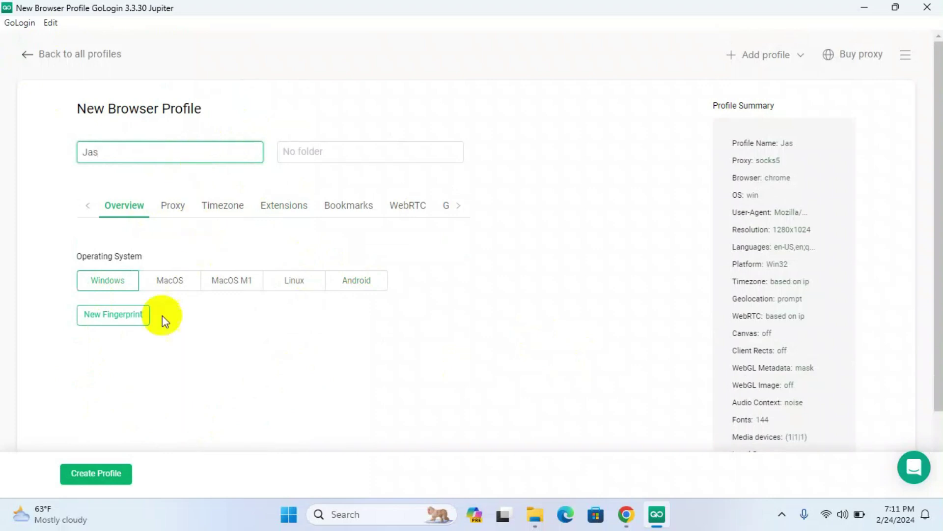
{"action": "key", "text": "Return"}
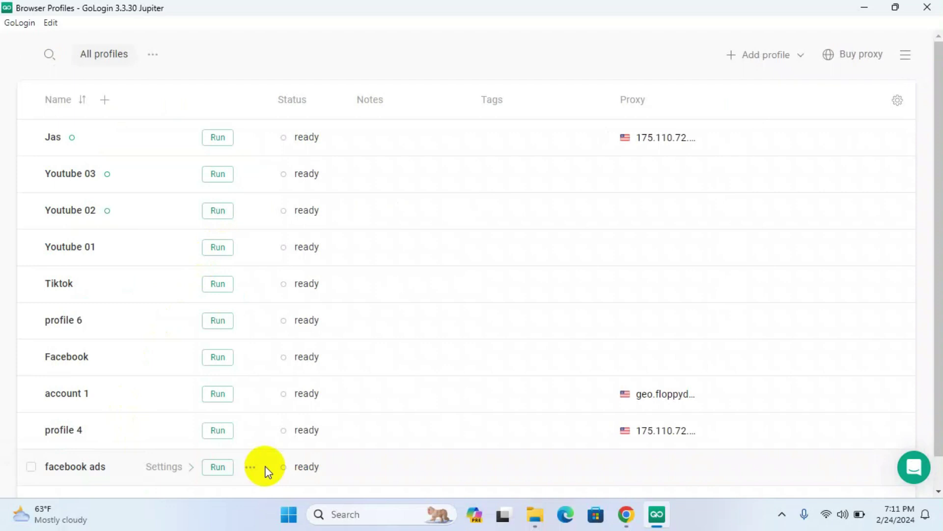
Step: Run the Jas profile in Orbita, dismiss the customization prompt, and load whoer.net
{"action": "left_click", "coordinate": [211, 138]}
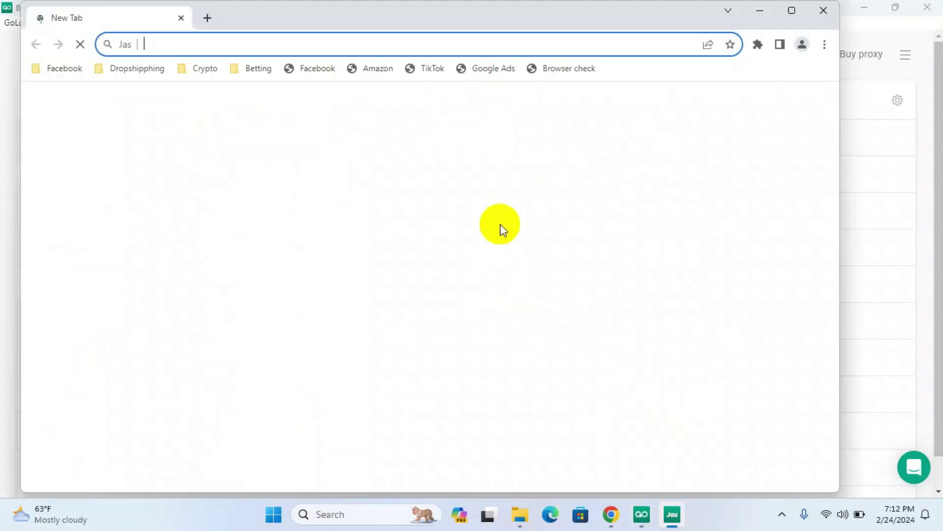
{"action": "left_click", "coordinate": [512, 148]}
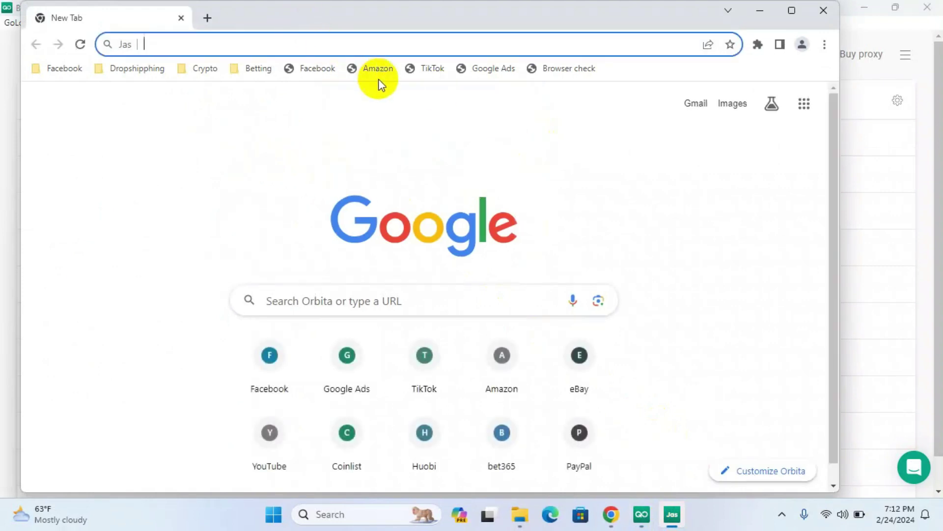
{"action": "type", "text": "whoe"}
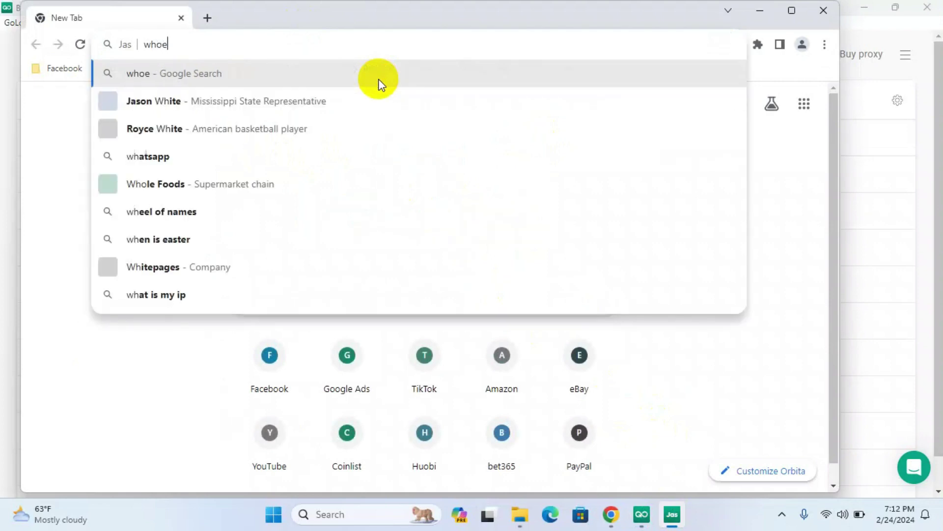
{"action": "type", "text": "r.net"}
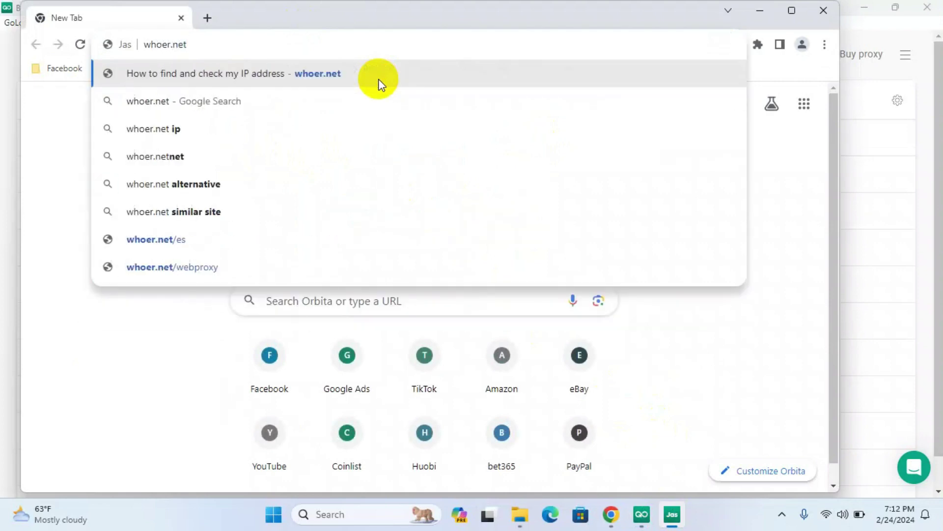
{"action": "key", "text": "Return"}
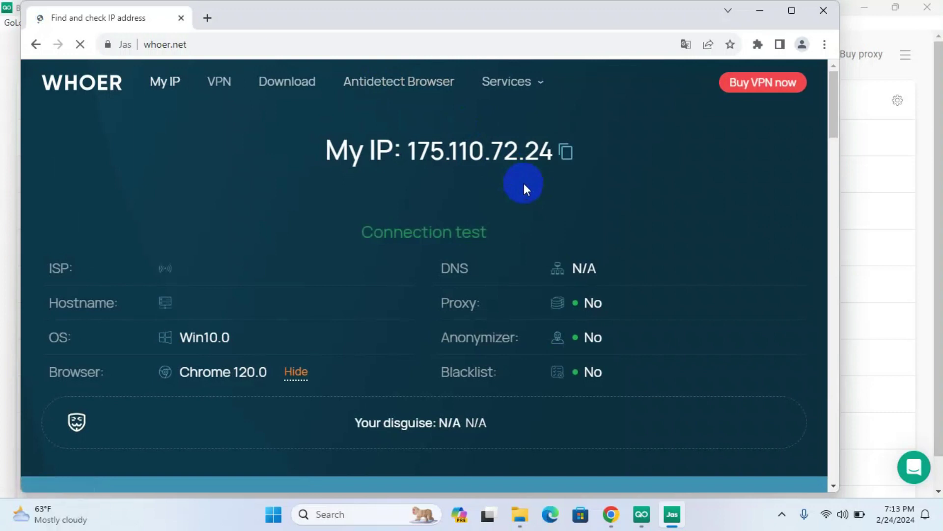
Step: Highlight whoer.net's 100% disguise result
{"action": "scroll", "coordinate": [525, 185], "scroll_direction": "down", "scroll_amount": 2}
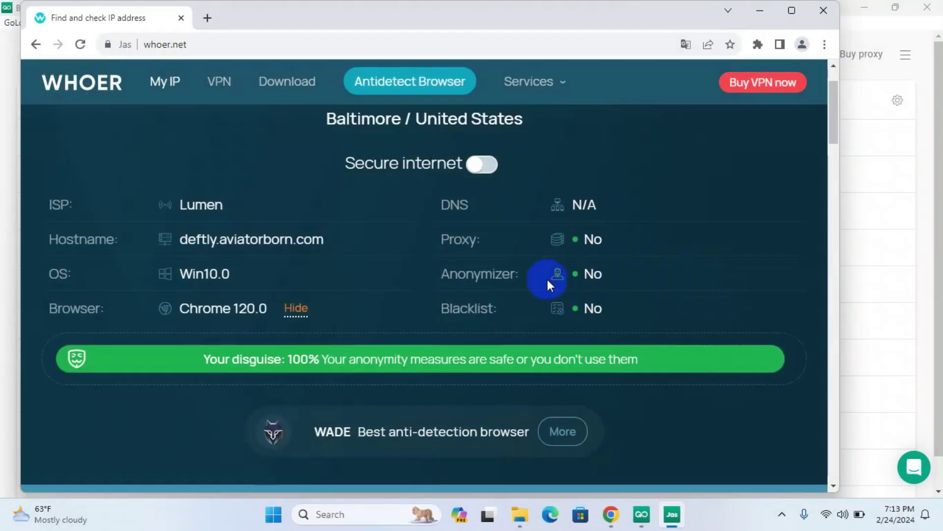
{"action": "scroll", "coordinate": [542, 276], "scroll_direction": "up", "scroll_amount": 2}
{"action": "scroll", "coordinate": [542, 276], "scroll_direction": "down", "scroll_amount": 4}
{"action": "scroll", "coordinate": [468, 302], "scroll_direction": "up", "scroll_amount": 4}
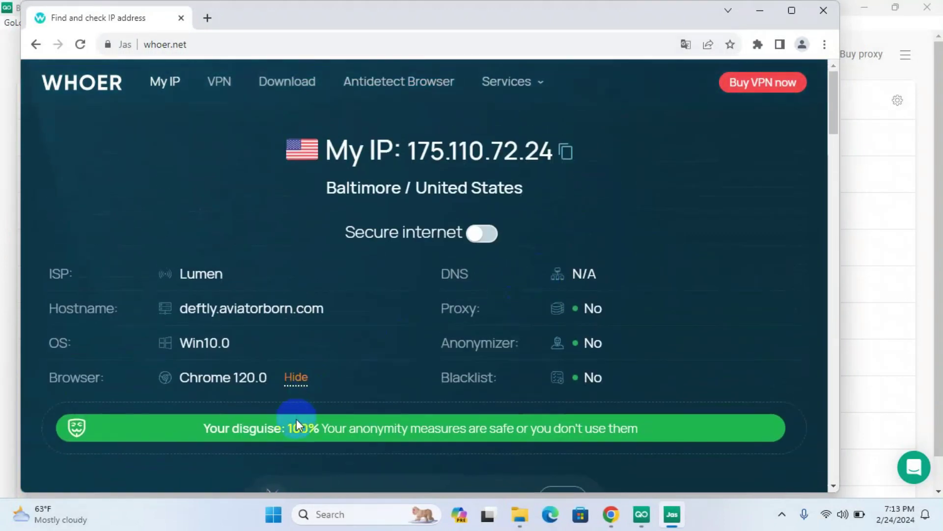
{"action": "mouse_move", "coordinate": [283, 426]}
{"action": "left_mouse_down"}
{"action": "mouse_move", "coordinate": [437, 470]}
{"action": "mouse_move", "coordinate": [582, 441]}
{"action": "left_mouse_up"}
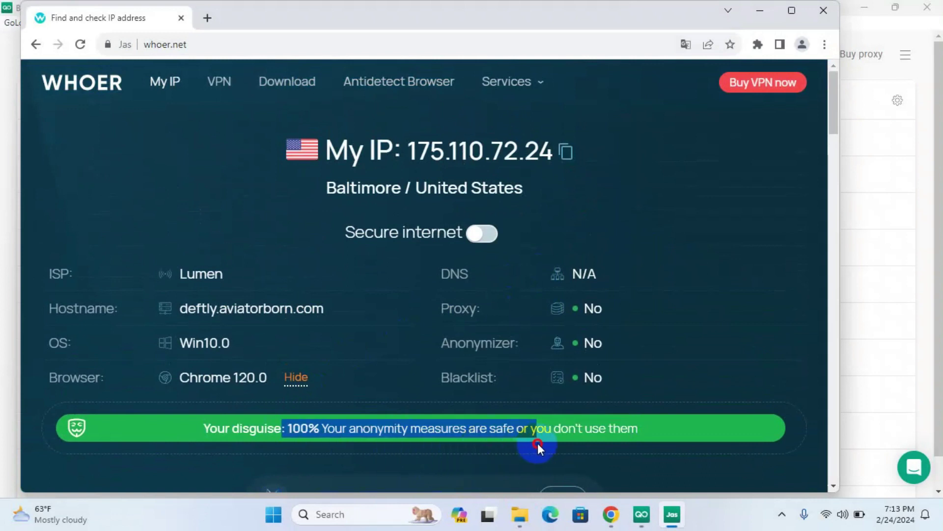
{"action": "left_click", "coordinate": [582, 440]}
Step: Highlight the Anonymizer and Blacklist results showing no detections
{"action": "scroll", "coordinate": [621, 380], "scroll_direction": "down", "scroll_amount": 3}
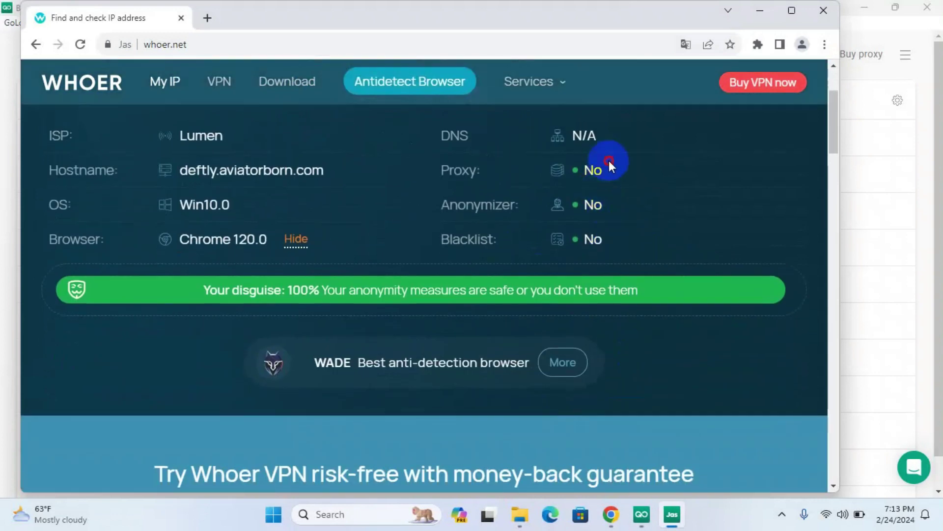
{"action": "left_click_drag", "start_coordinate": [608, 160], "coordinate": [592, 240]}
{"action": "scroll", "coordinate": [656, 211], "scroll_direction": "up", "scroll_amount": 3}
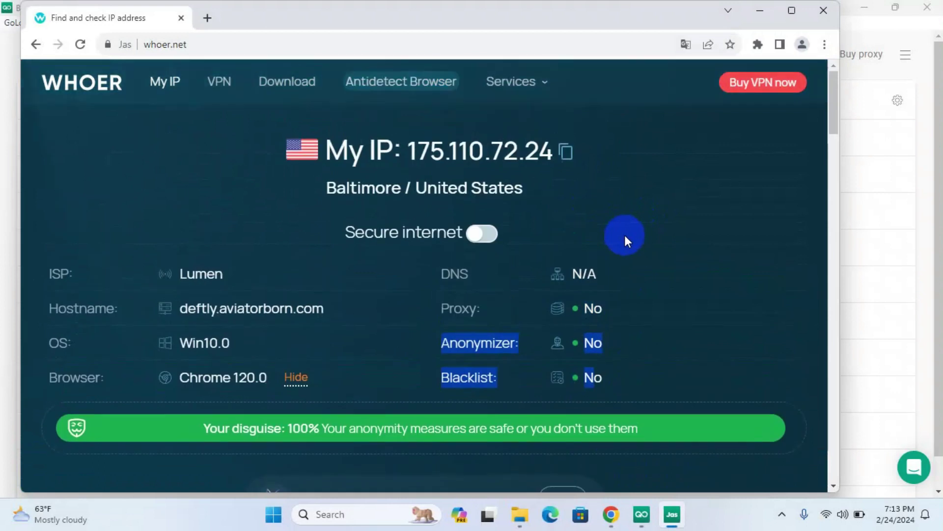
{"action": "left_click", "coordinate": [646, 247]}
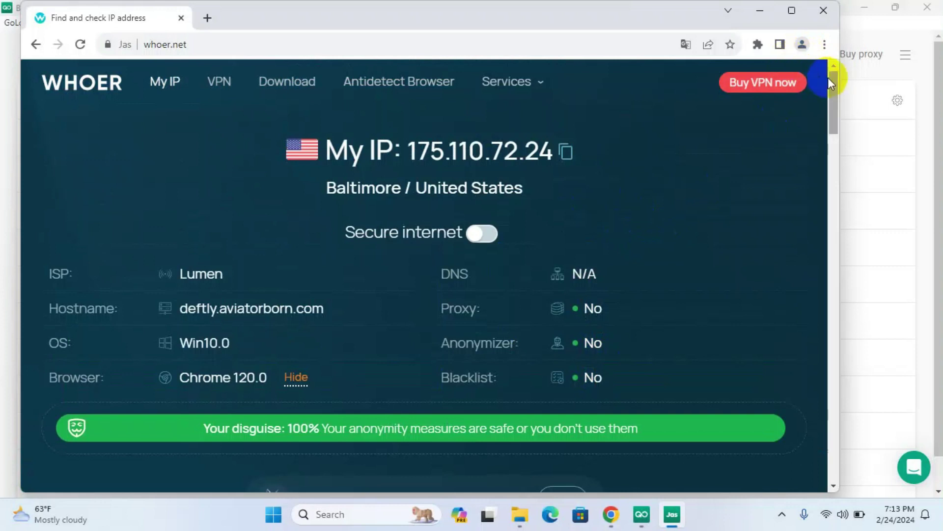
{"action": "scroll", "coordinate": [610, 182], "scroll_direction": "down", "scroll_amount": 3}
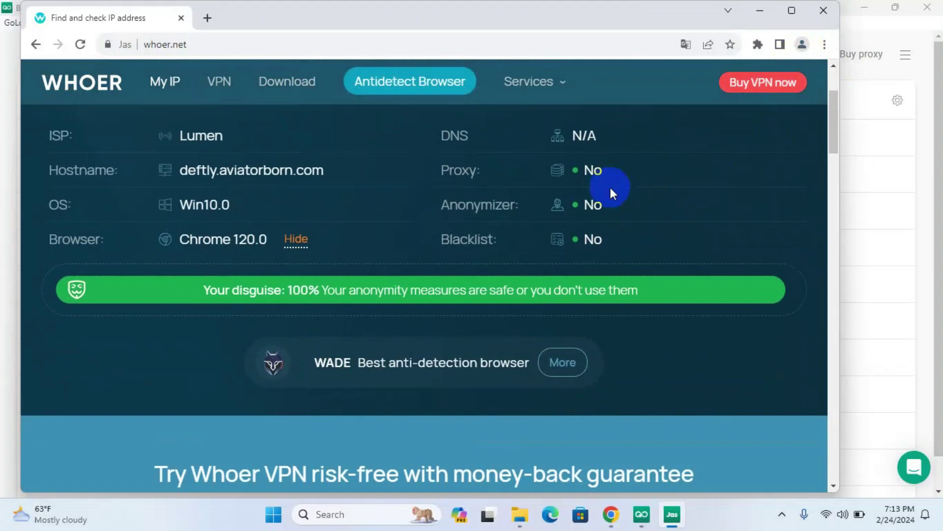
{"action": "scroll", "coordinate": [612, 188], "scroll_direction": "up", "scroll_amount": 3}
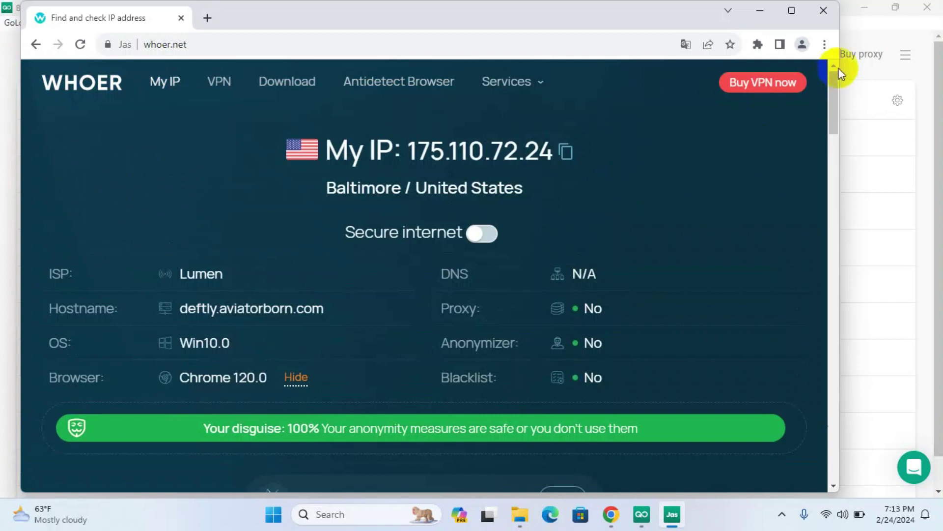
Step: Minimize Orbita to show Jas running in the profiles list, opening and closing the Expand menu
{"action": "left_click", "coordinate": [760, 10]}
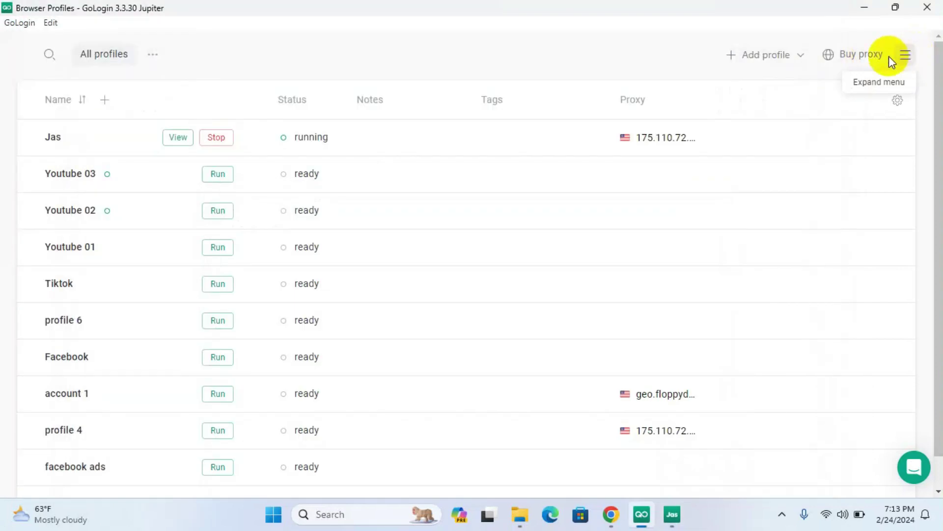
{"action": "left_click", "coordinate": [891, 57]}
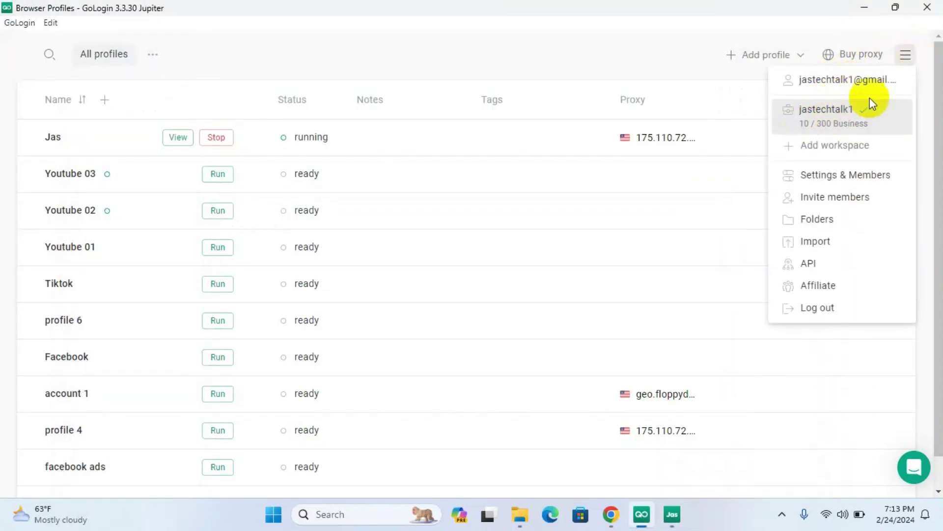
{"action": "left_click", "coordinate": [905, 55]}
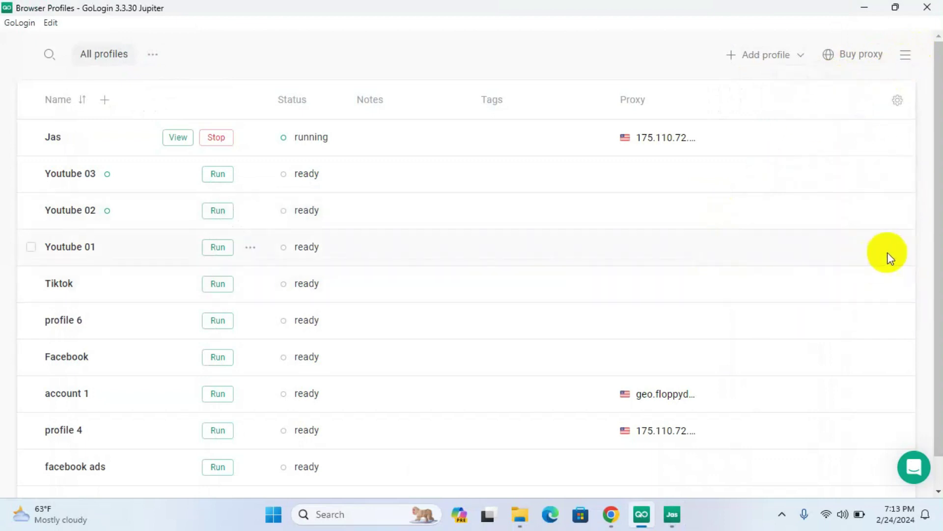